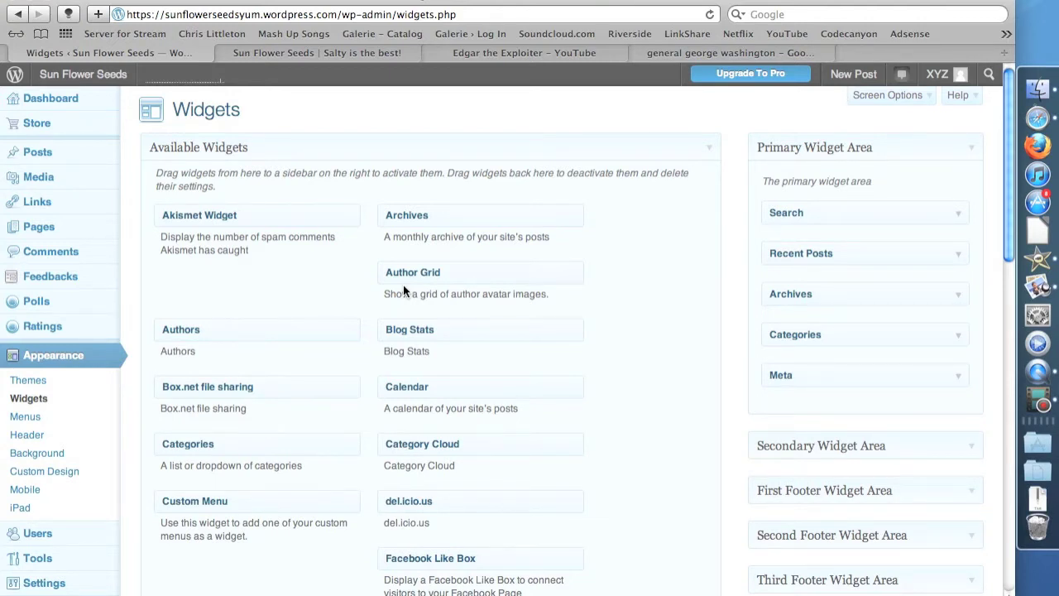
# Expand the Secondary Widget Area and the First through Fourth Footer Widget Areas.
pyautogui.scroll(-3, 952, 312)
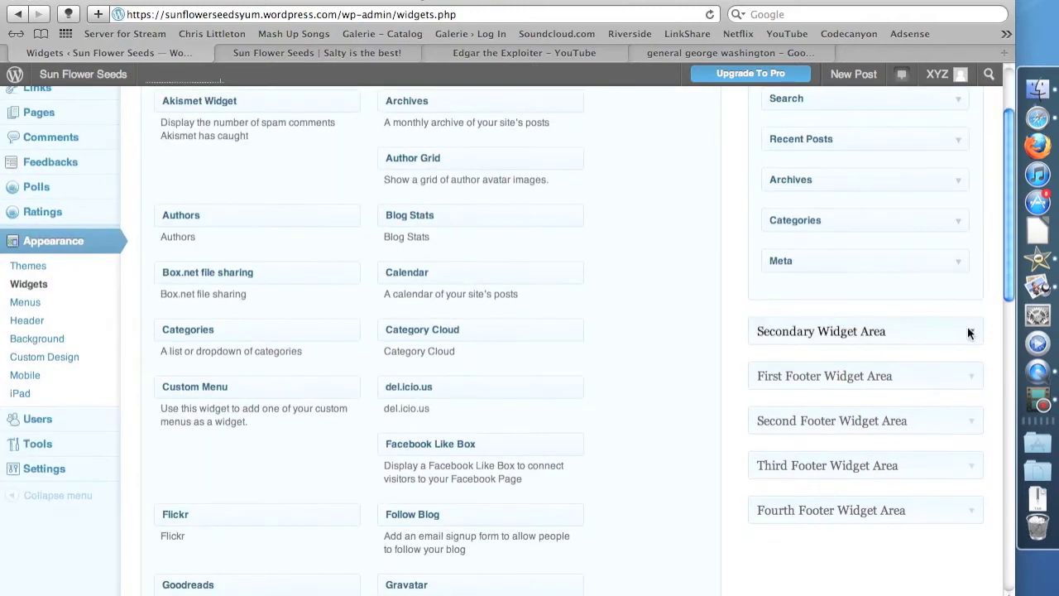
pyautogui.click(970, 332)
pyautogui.click(967, 426)
pyautogui.click(968, 530)
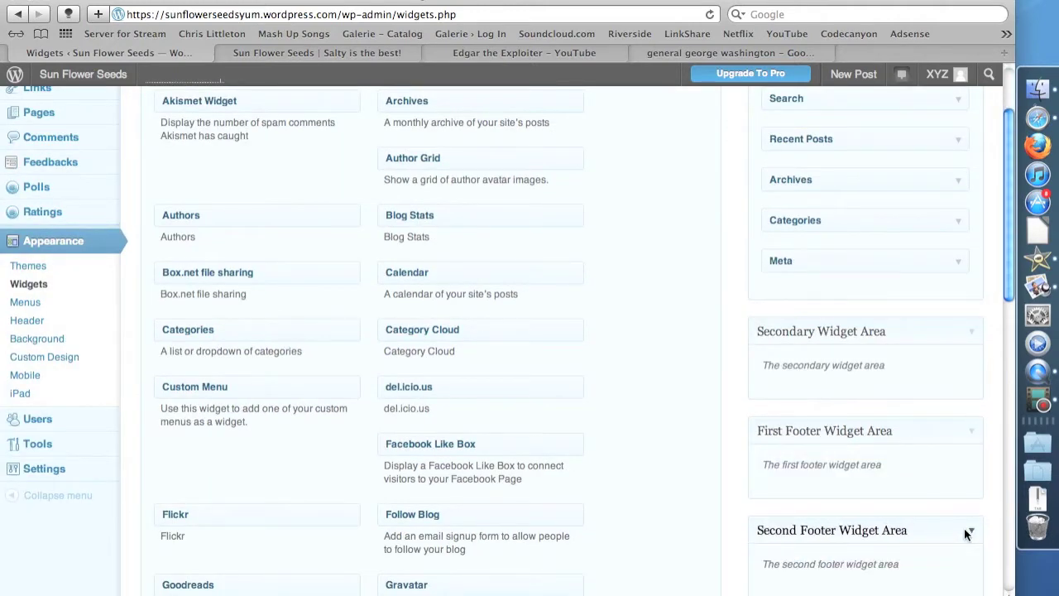
pyautogui.scroll(-2, 967, 533)
pyautogui.scroll(-2, 966, 536)
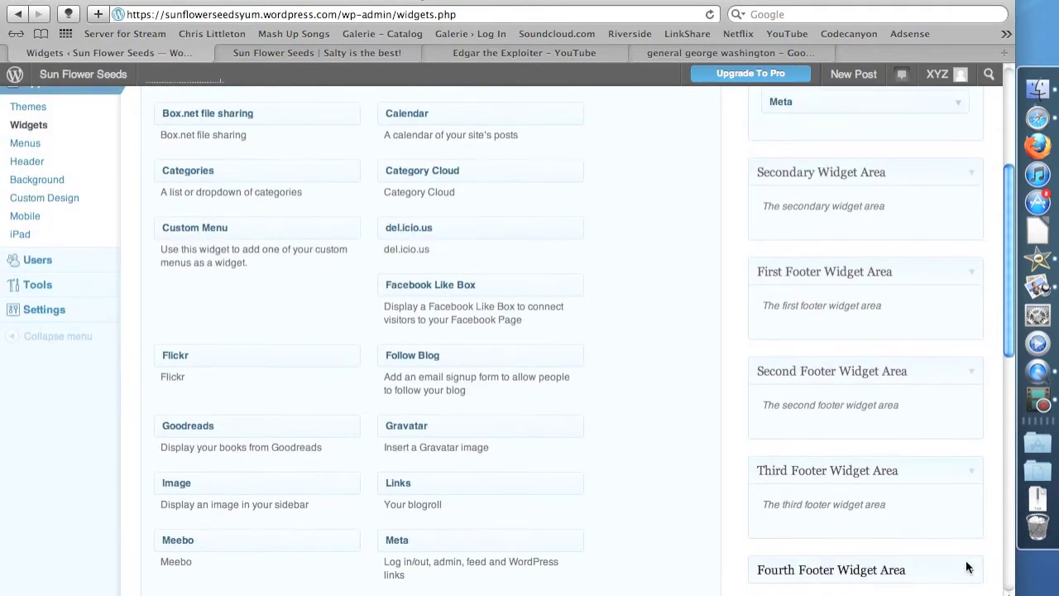
pyautogui.scroll(7, 968, 567)
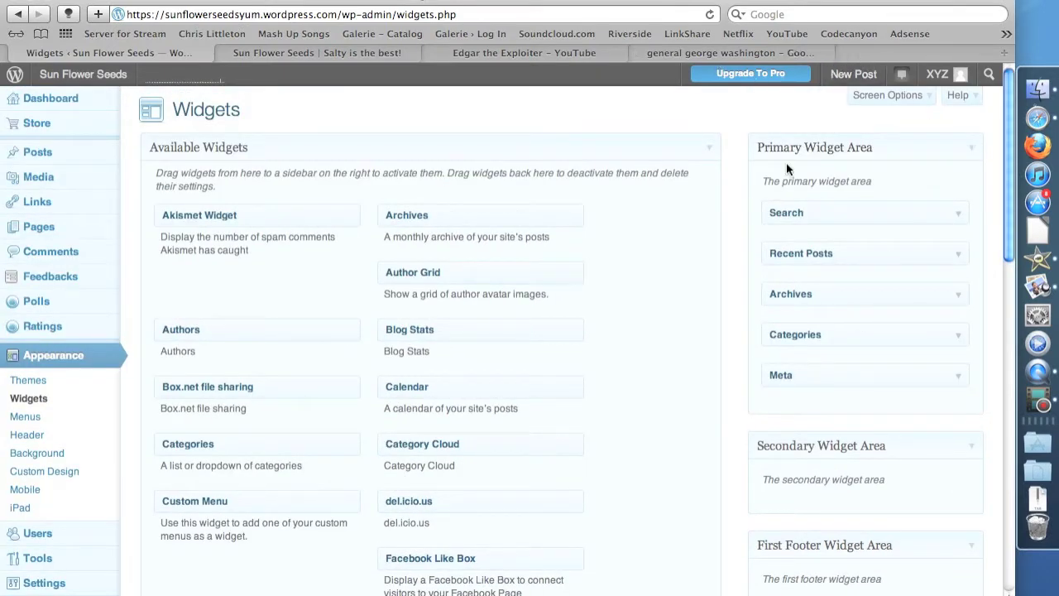
# Look over the sidebar on the live blog, and remove the Meta widget from the Primary Widget Area.
pyautogui.click(372, 52)
pyautogui.scroll(-5, 716, 405)
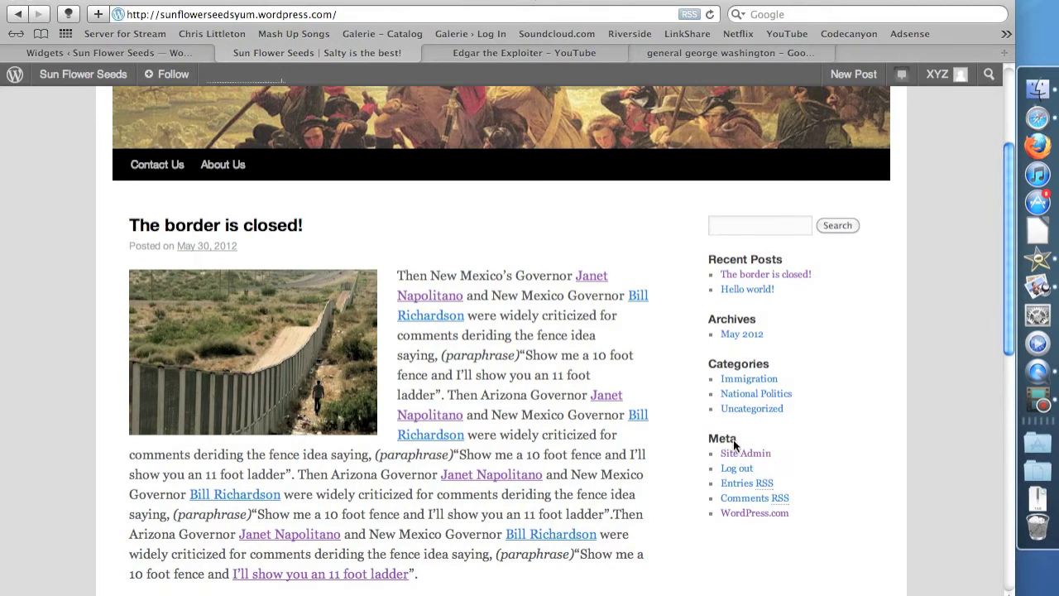
pyautogui.click(165, 52)
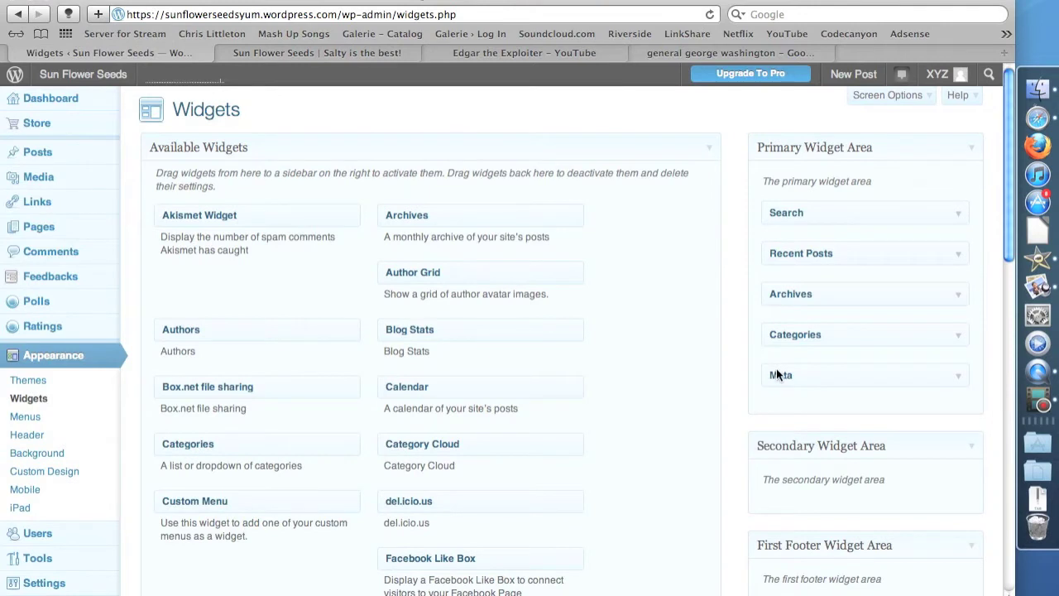
pyautogui.moveTo(781, 375); pyautogui.dragTo(486, 266)
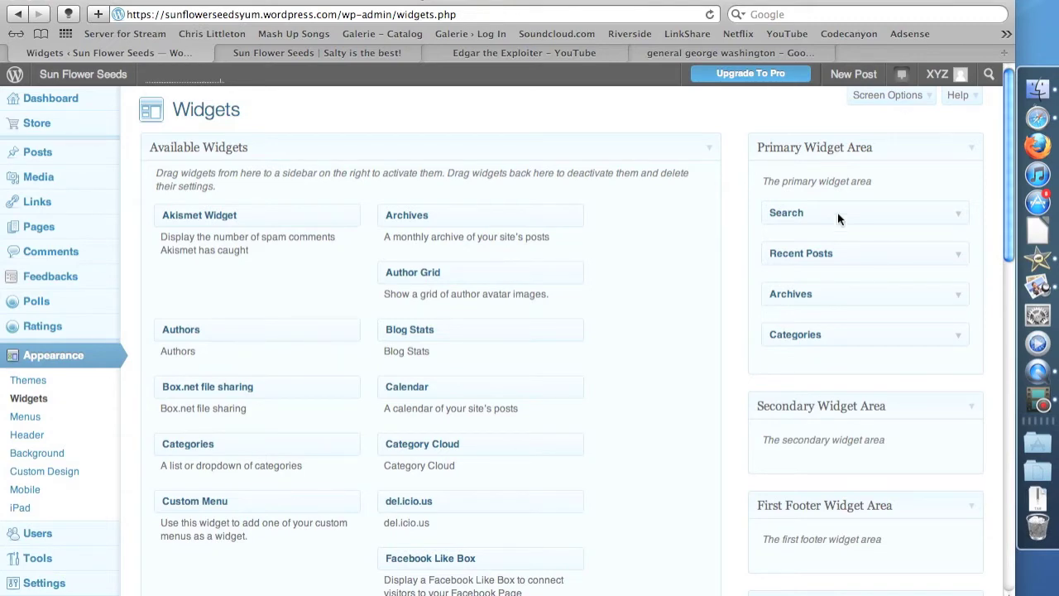
# Reload the live blog page and check the sidebar for the removal of the Meta section.
pyautogui.click(349, 48)
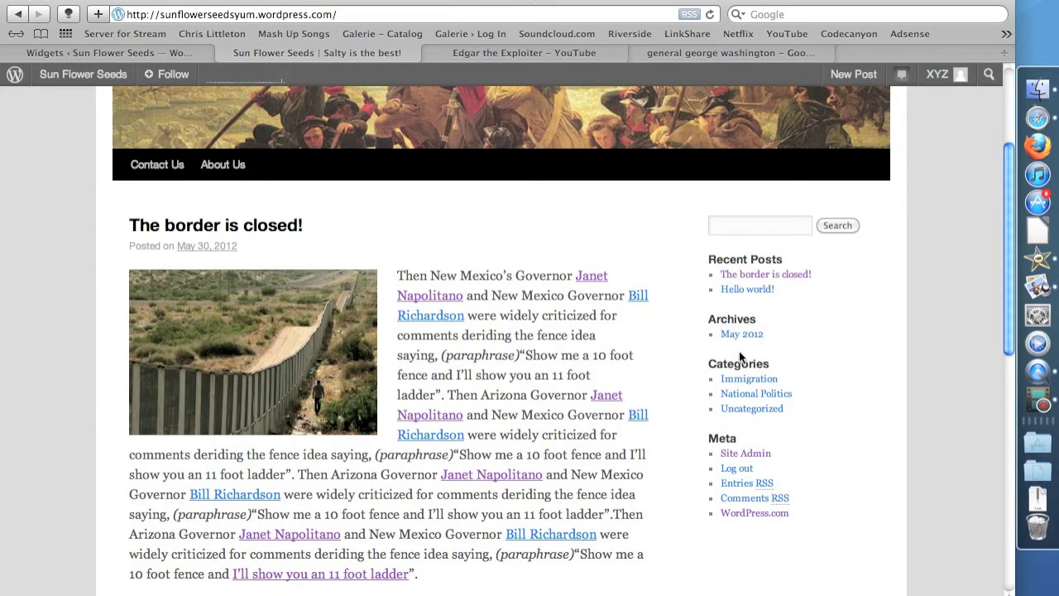
pyautogui.press('super+r')
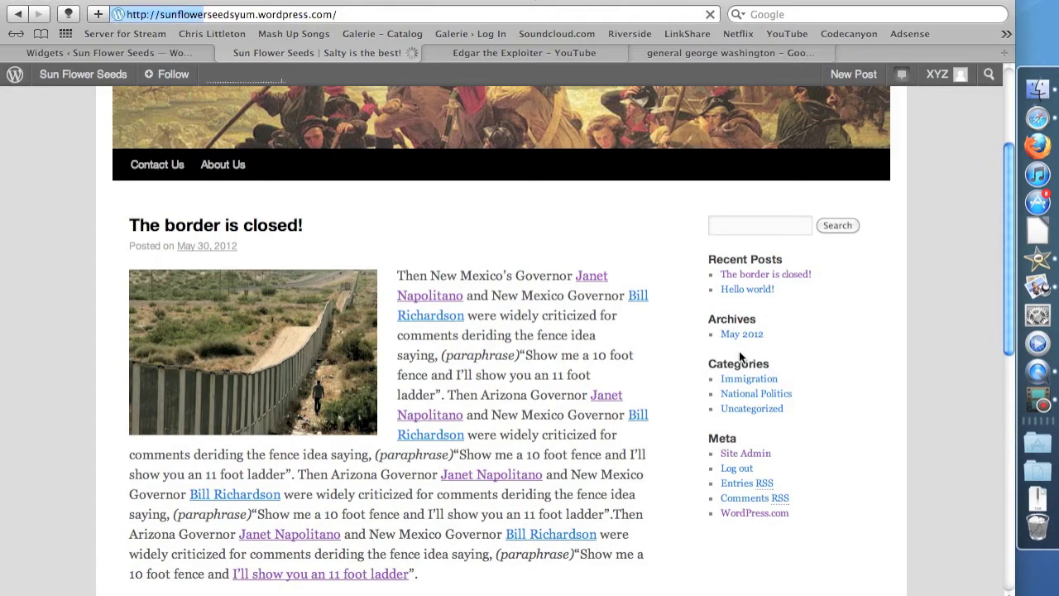
pyautogui.scroll(-5, 739, 351)
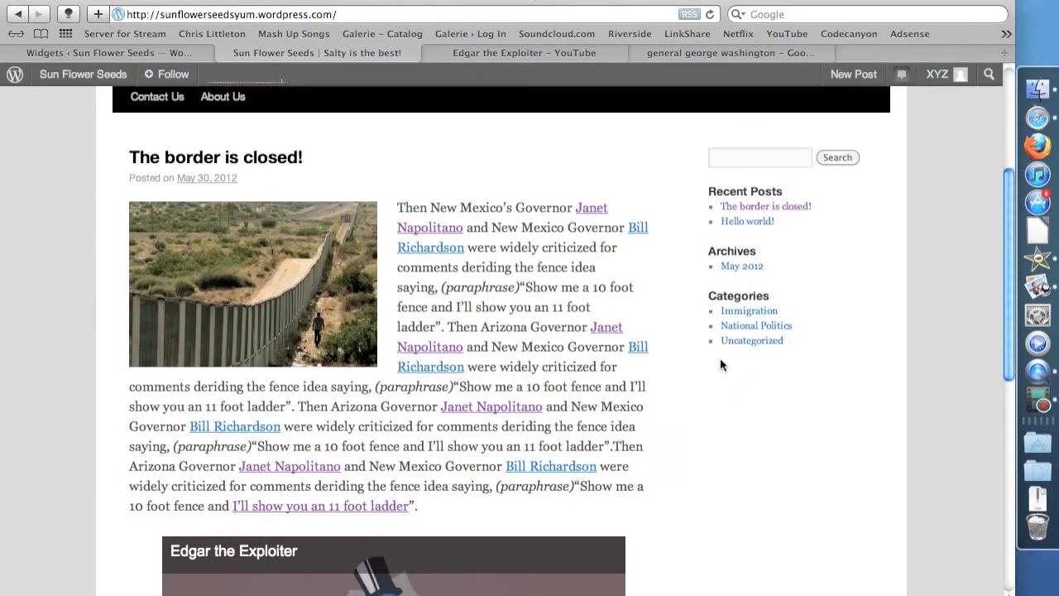
# Add the Author Grid widget to the Primary Widget Area, placing it above the Search widget.
pyautogui.click(130, 49)
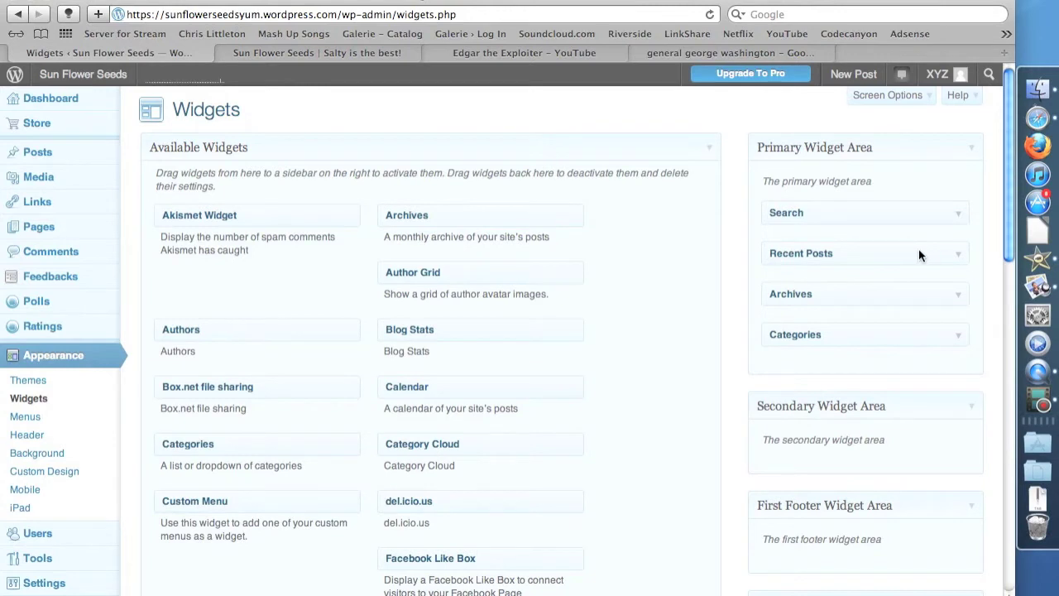
pyautogui.scroll(-1, 919, 255)
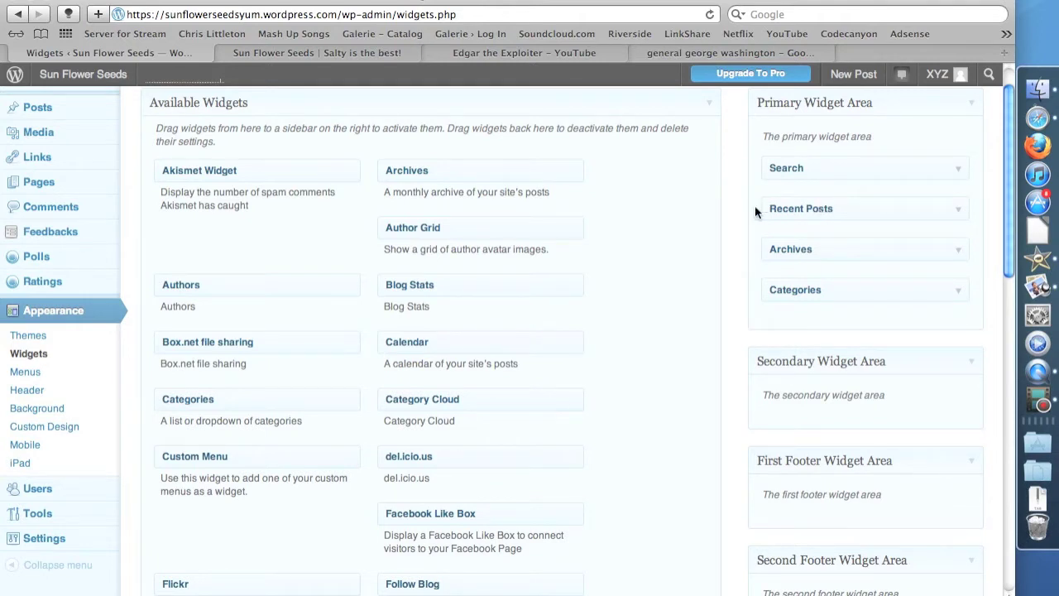
pyautogui.scroll(-3, 715, 215)
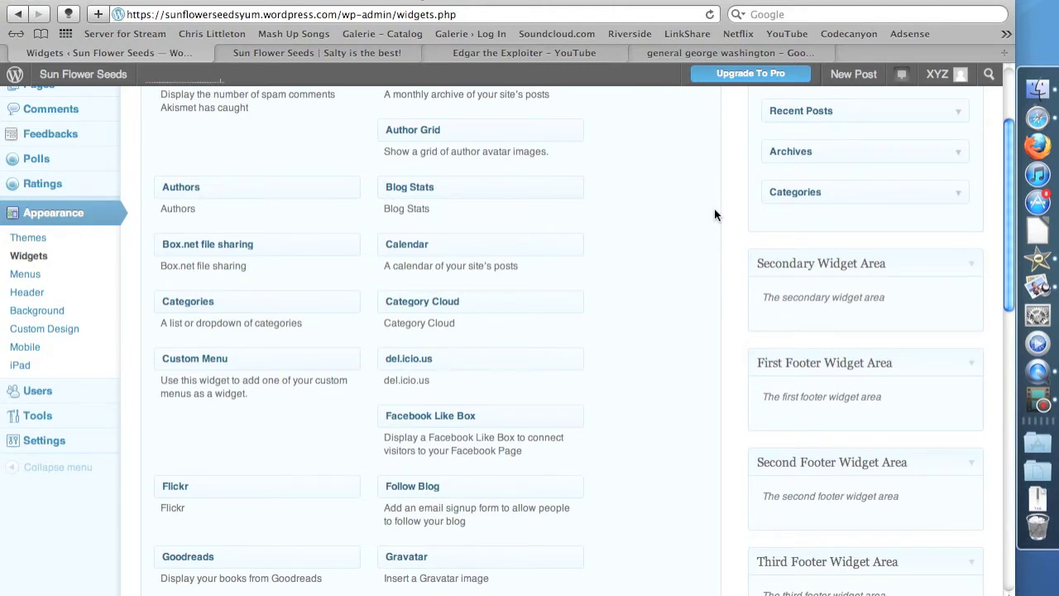
pyautogui.scroll(1, 714, 215)
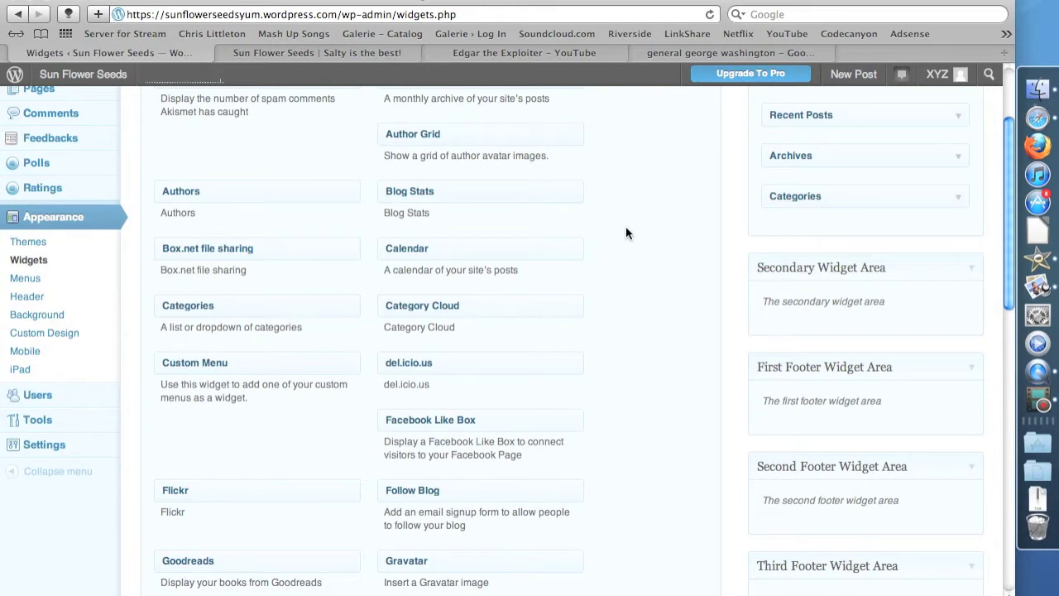
pyautogui.scroll(3, 660, 211)
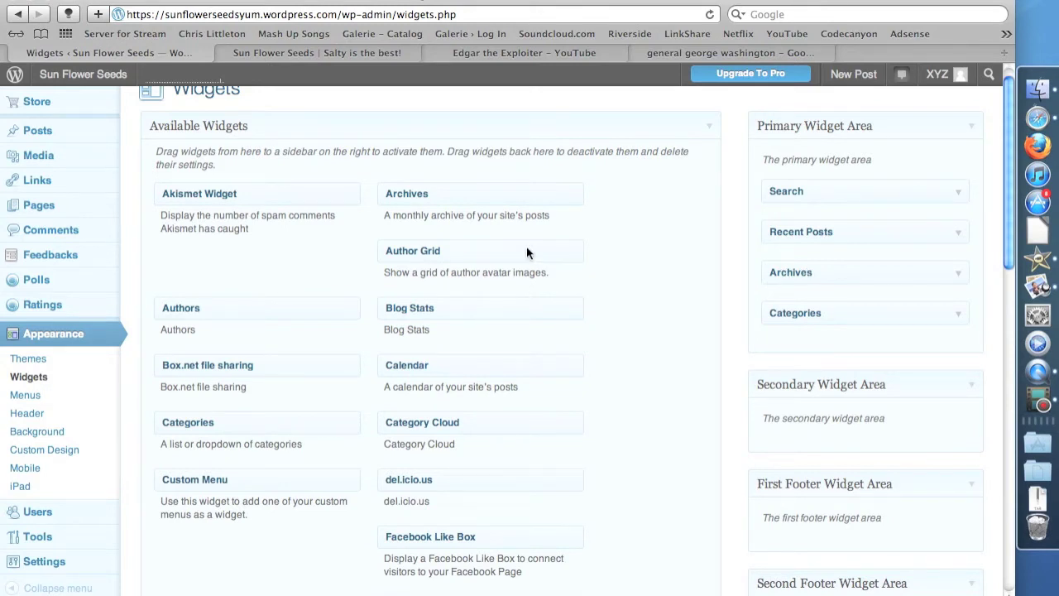
pyautogui.moveTo(526, 243); pyautogui.dragTo(909, 248)
pyautogui.moveTo(904, 208); pyautogui.dragTo(909, 175)
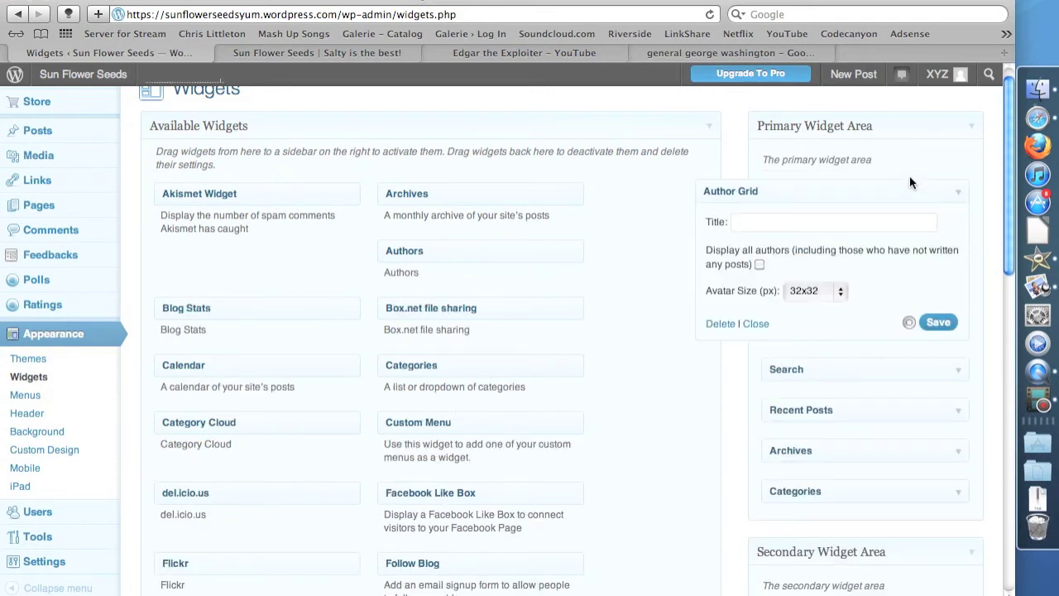
# Save the Author Grid widget with the title "Author Grid", and remove the Archives widget from the Primary Widget Area.
pyautogui.click(784, 218)
pyautogui.write('T')
pyautogui.write('uthor Grid')
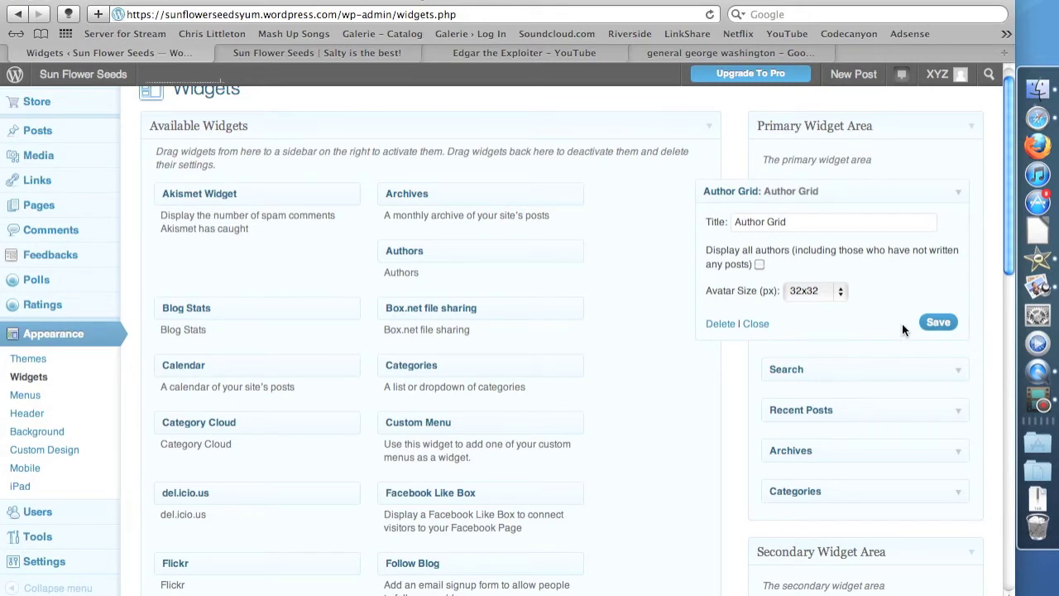
pyautogui.click(959, 192)
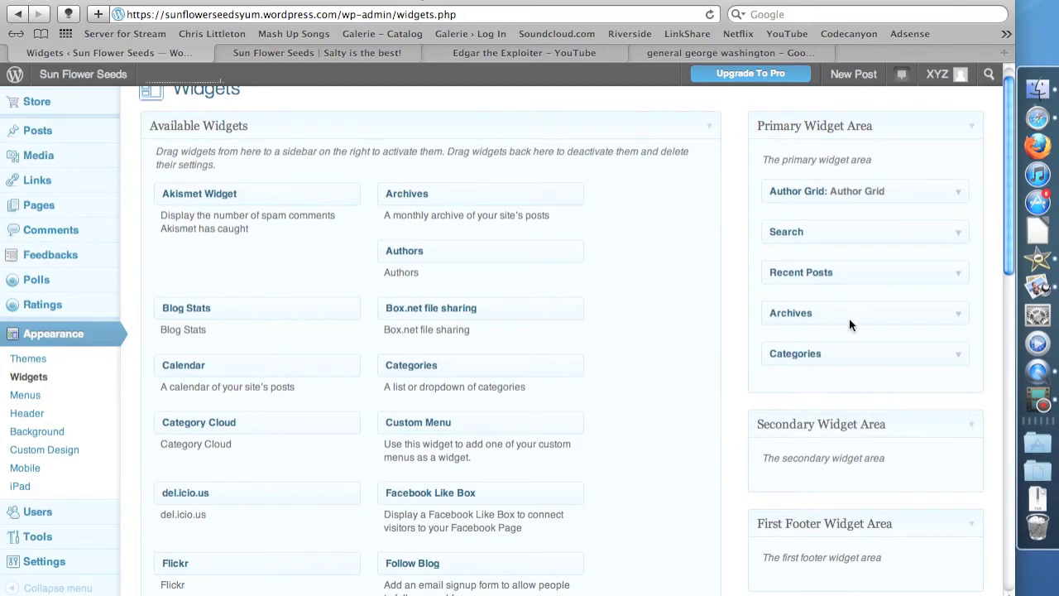
pyautogui.moveTo(866, 315); pyautogui.dragTo(599, 189)
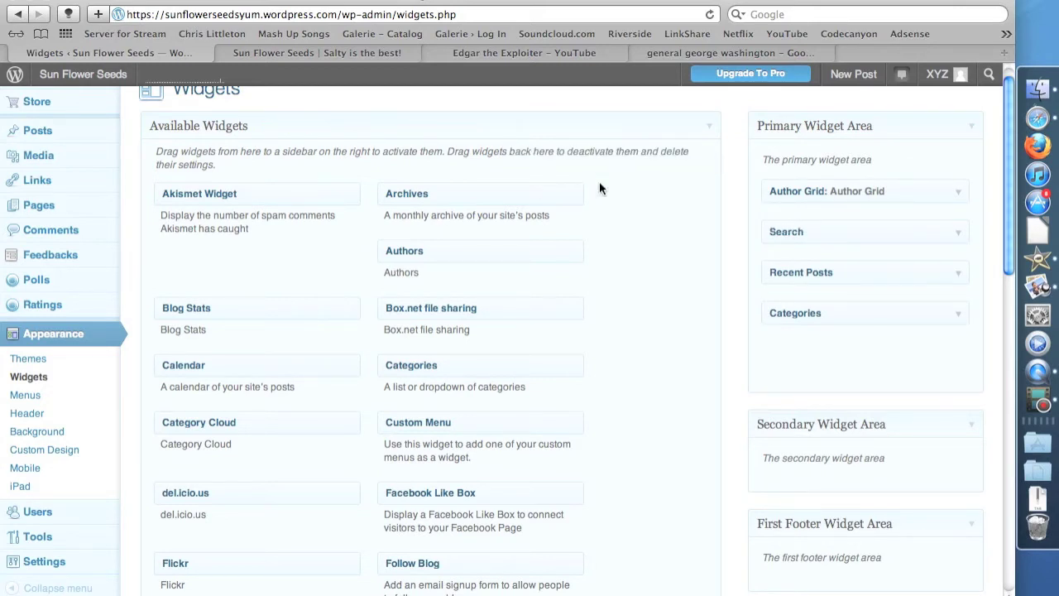
pyautogui.scroll(-5, 502, 402)
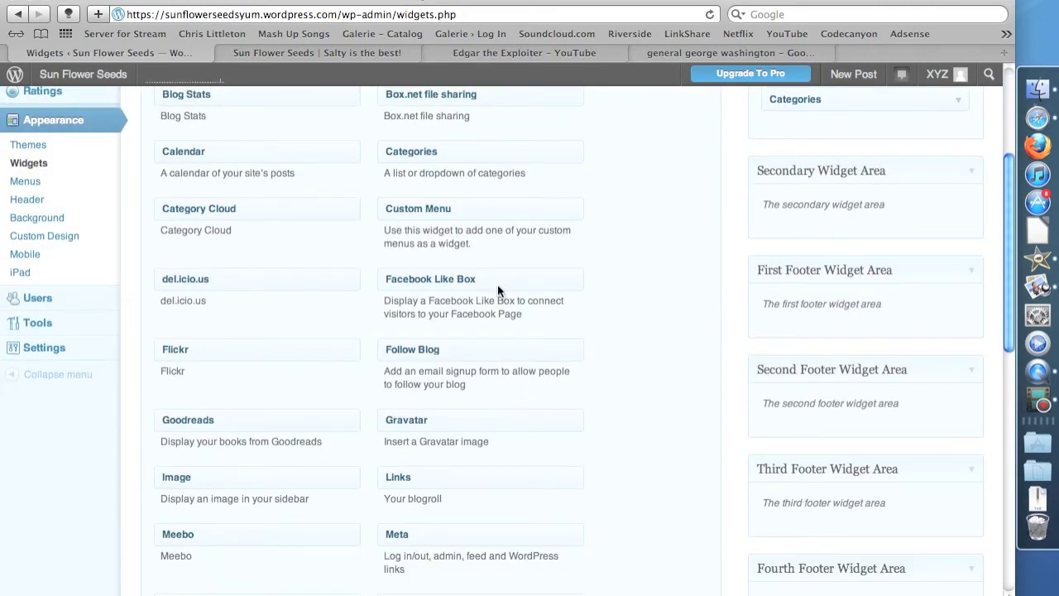
pyautogui.moveTo(488, 278); pyautogui.dragTo(860, 308)
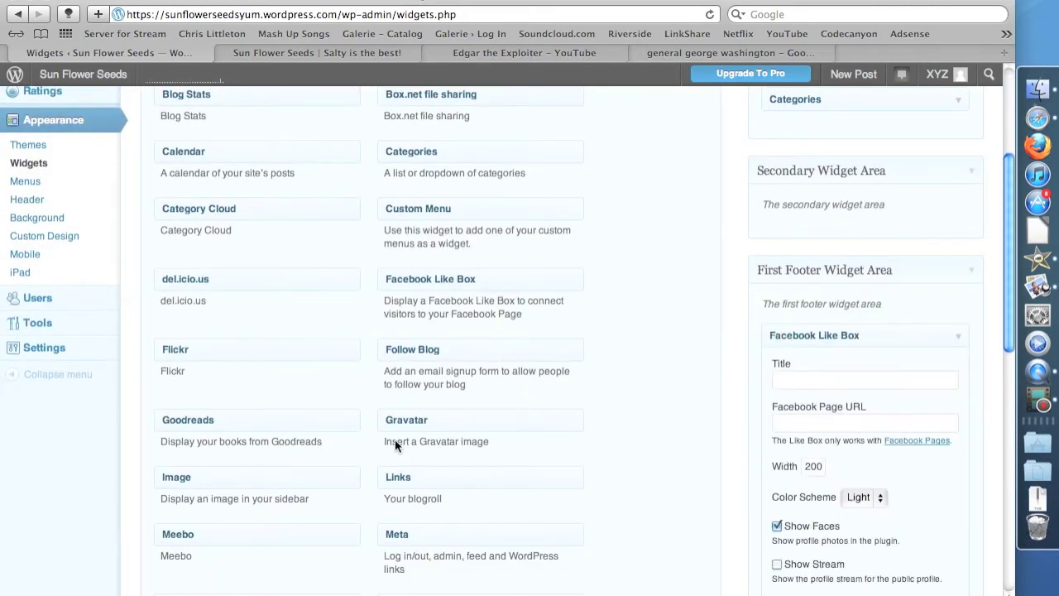
pyautogui.scroll(-1, 395, 438)
pyautogui.scroll(-2, 395, 445)
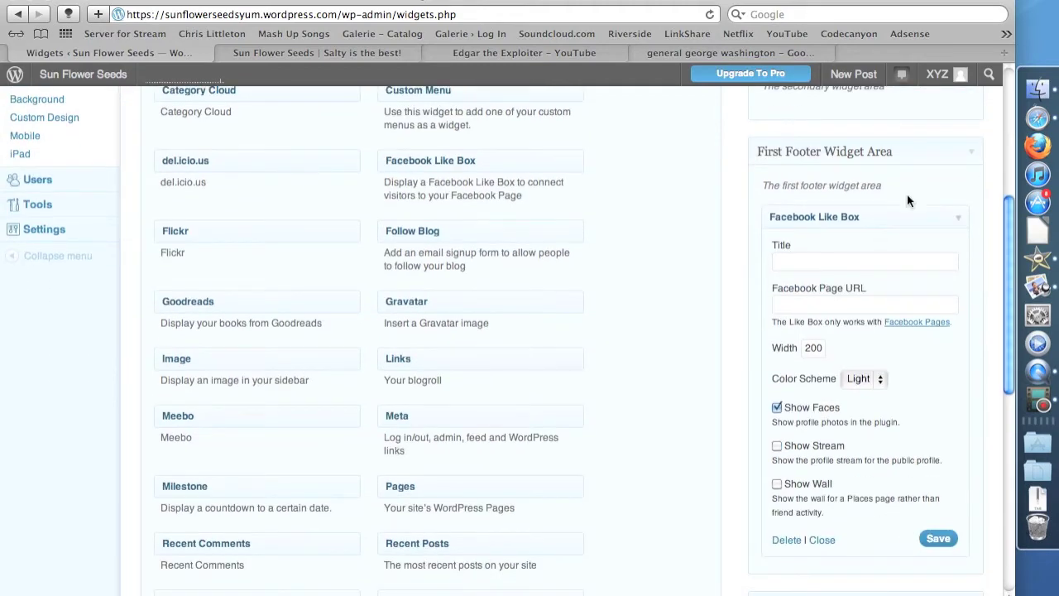
pyautogui.moveTo(867, 212); pyautogui.dragTo(591, 142)
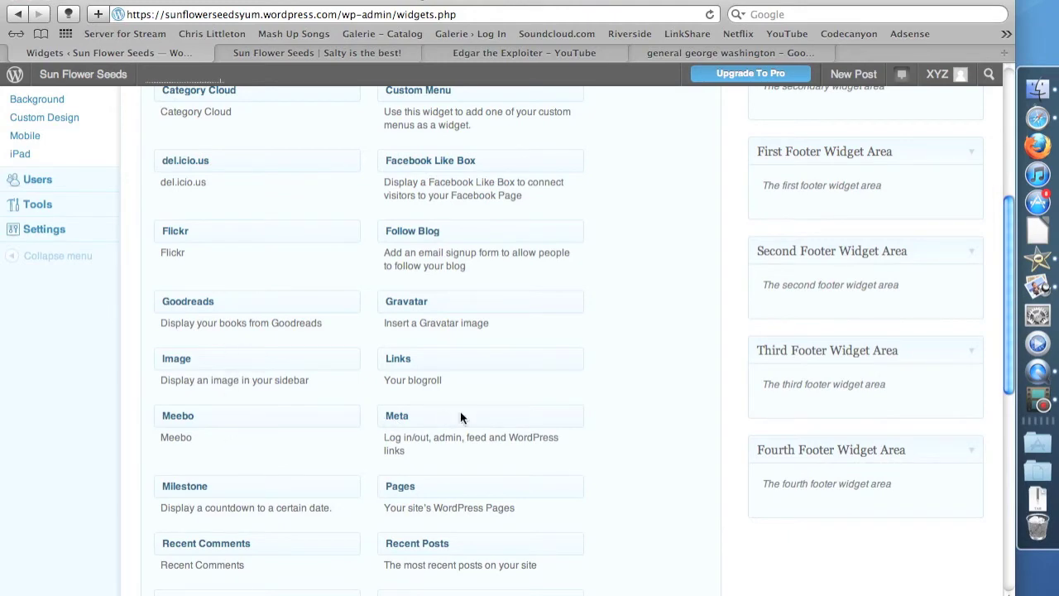
# Add the Meta widget to the First Footer Widget Area and the Pages widget to the Second Footer Widget Area.
pyautogui.moveTo(762, 384); pyautogui.dragTo(854, 220)
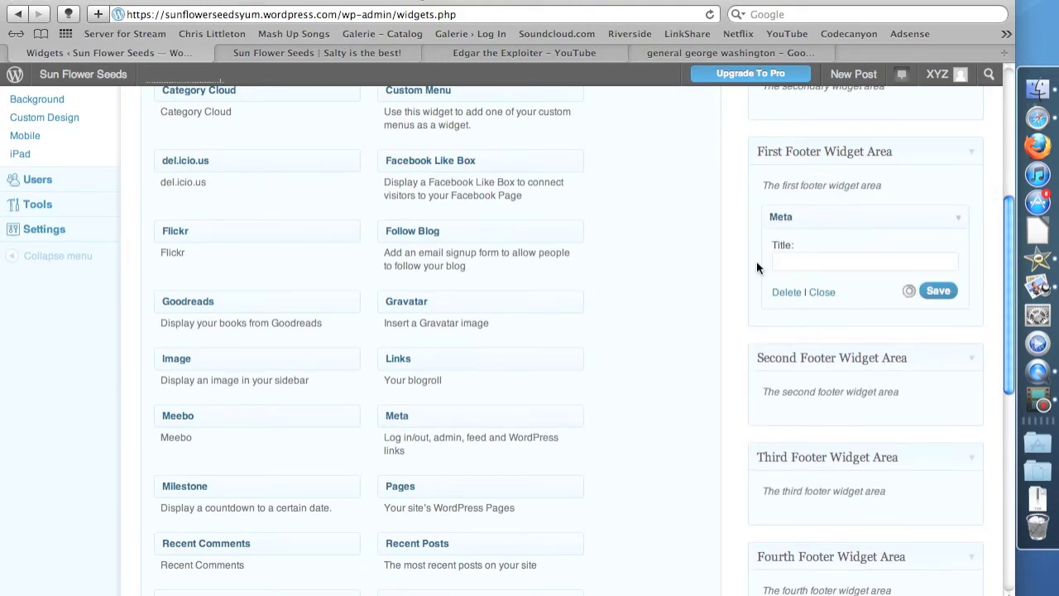
pyautogui.scroll(-5, 656, 347)
pyautogui.moveTo(446, 240); pyautogui.dragTo(834, 146)
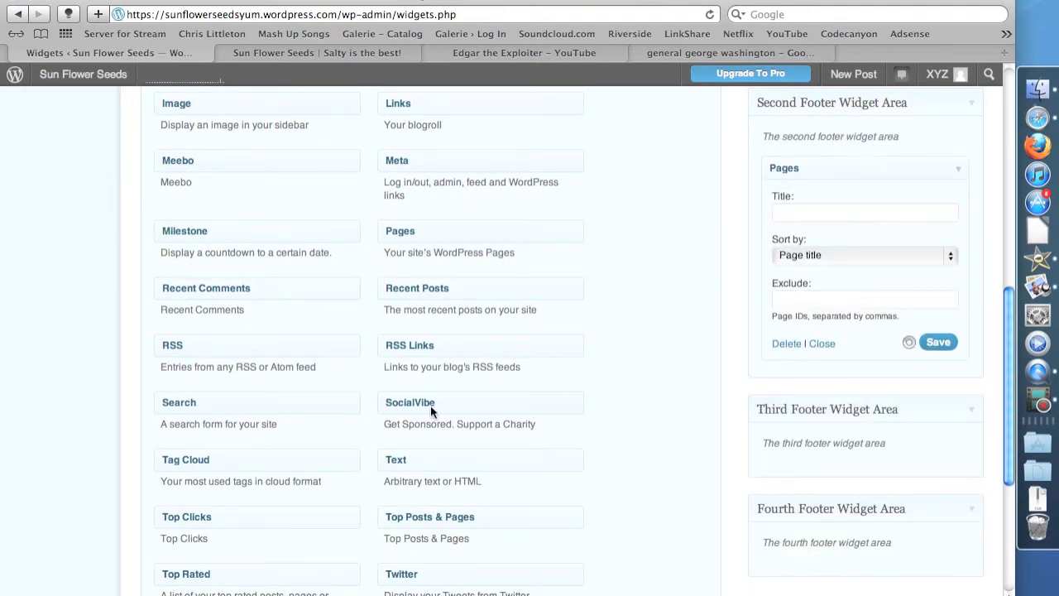
# Add Top Posts & Pages to the Third Footer Widget Area and Tag Cloud to the Fourth Footer Widget Area.
pyautogui.moveTo(423, 514); pyautogui.dragTo(834, 480)
pyautogui.scroll(-4, 832, 476)
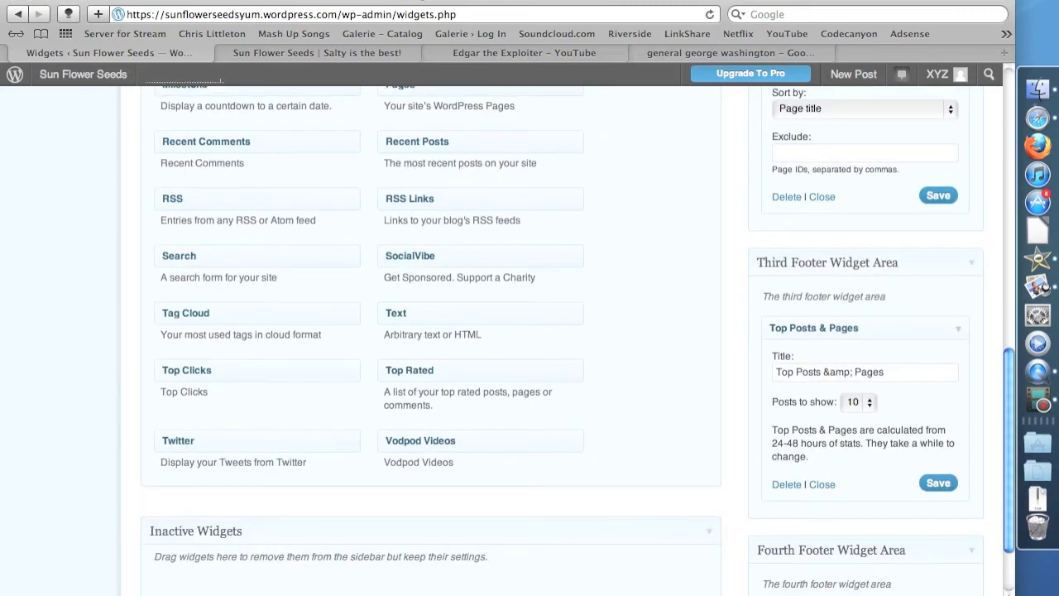
pyautogui.scroll(-1, 428, 427)
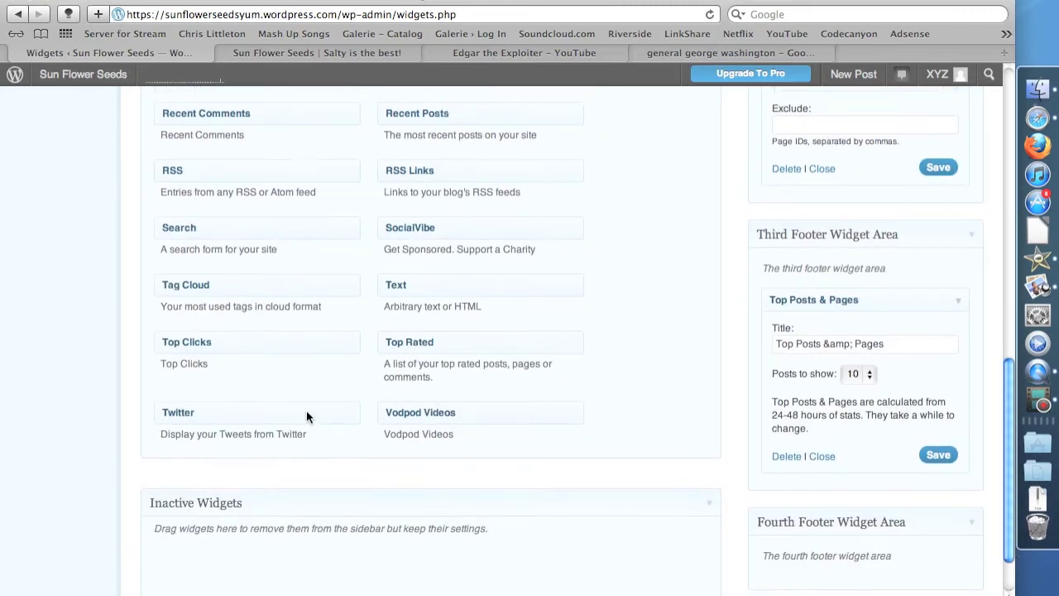
pyautogui.moveTo(254, 286); pyautogui.dragTo(856, 565)
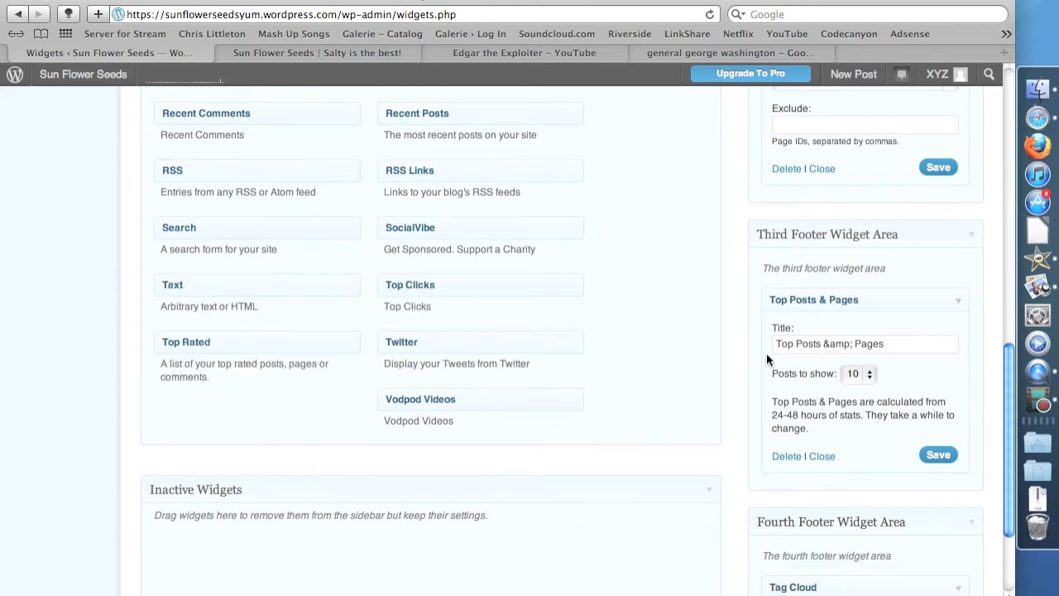
# Set the title of the Meta widget in the First Footer Widget Area to "Login" and save it.
pyautogui.scroll(15, 767, 352)
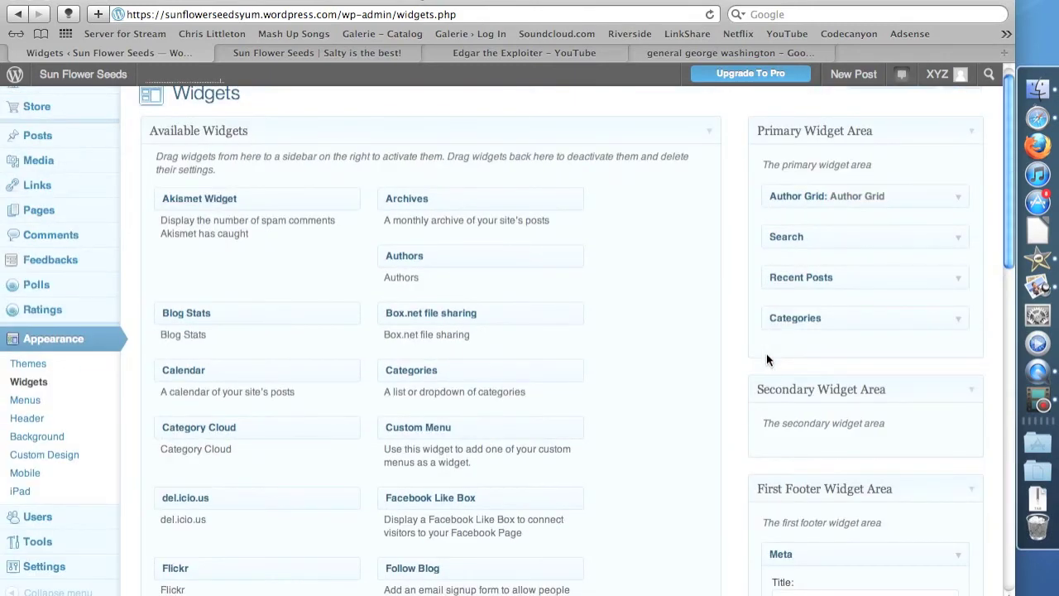
pyautogui.scroll(-5, 766, 352)
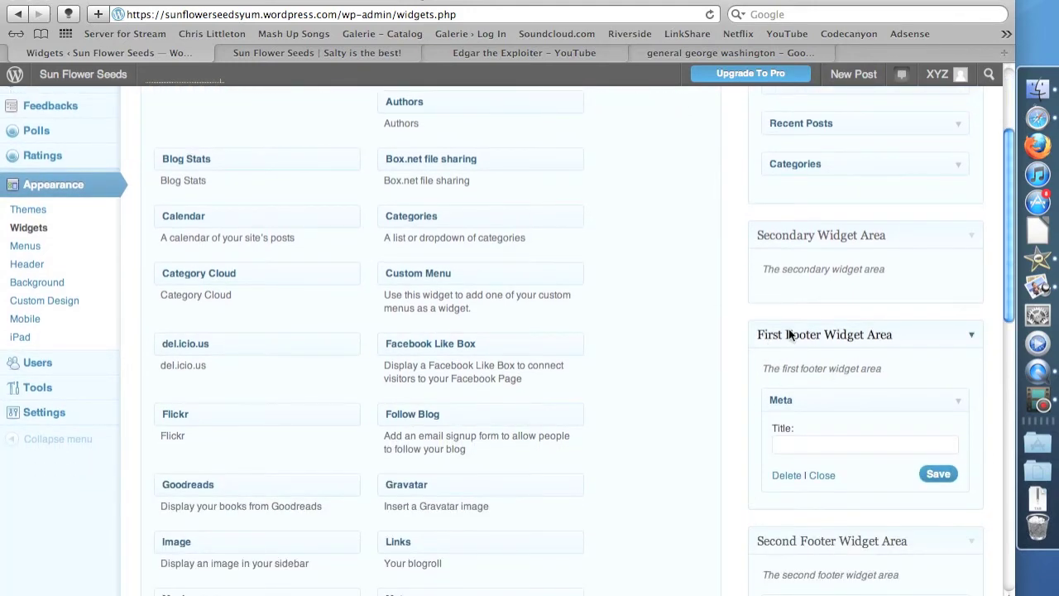
pyautogui.scroll(-2, 789, 328)
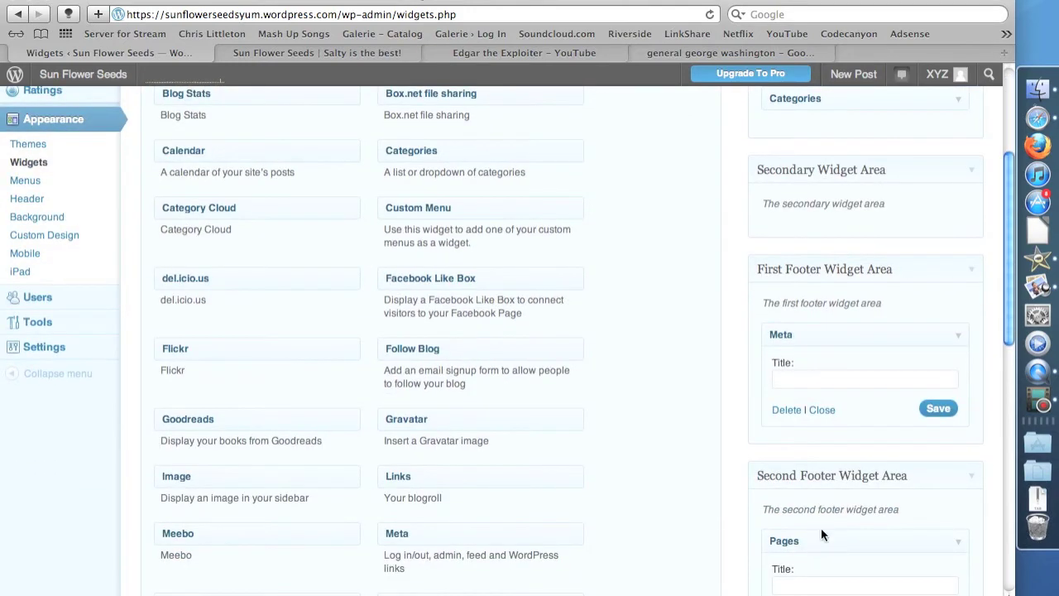
pyautogui.scroll(4, 822, 534)
pyautogui.click(364, 52)
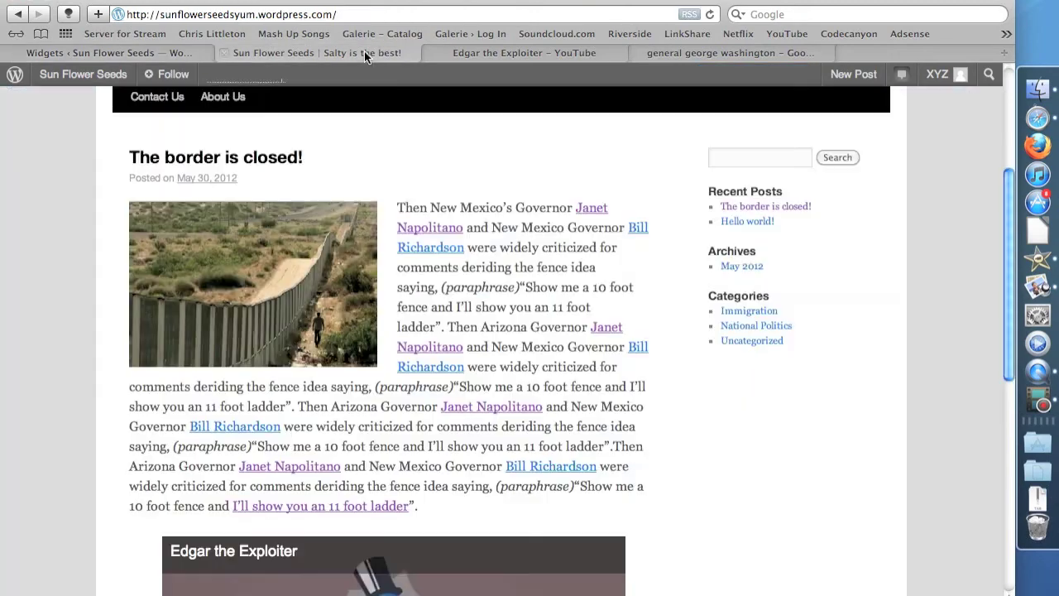
pyautogui.hotkey('ctrl', 'shift', 'Tab')
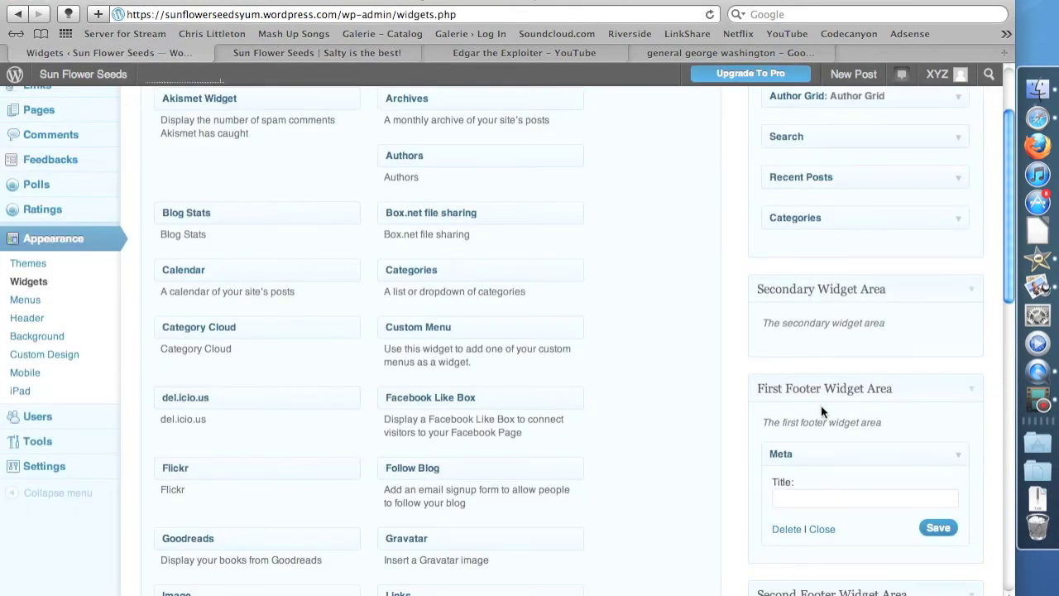
pyautogui.click(939, 528)
pyautogui.write('Logni')
pyautogui.press('BackSpace')
pyautogui.press('BackSpace')
pyautogui.press('BackSpace')
pyautogui.write('gin')
pyautogui.click(945, 528)
# Reload the live blog page to check the updated widgets.
pyautogui.click(310, 51)
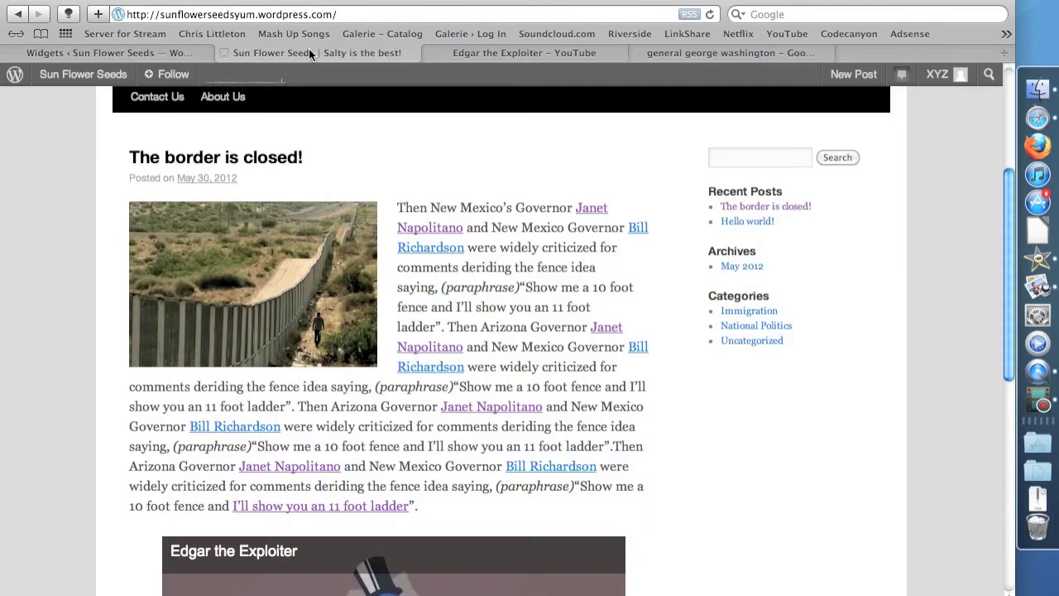
pyautogui.press('super+r')
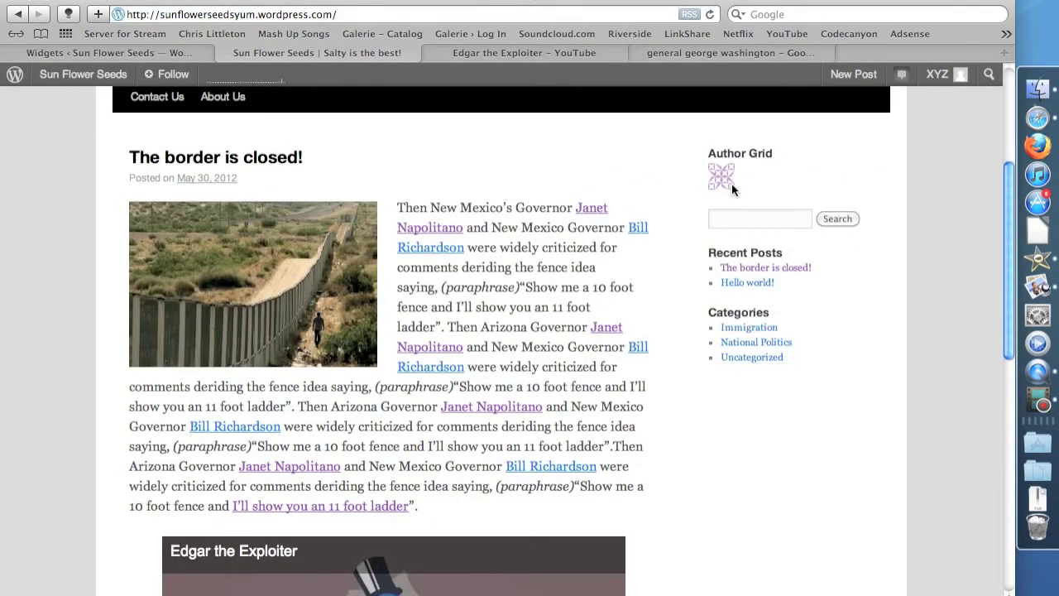
# Examine the author's profile card in the sidebar's Author Grid and the four footer widgets on the live blog page.
pyautogui.moveTo(731, 176)
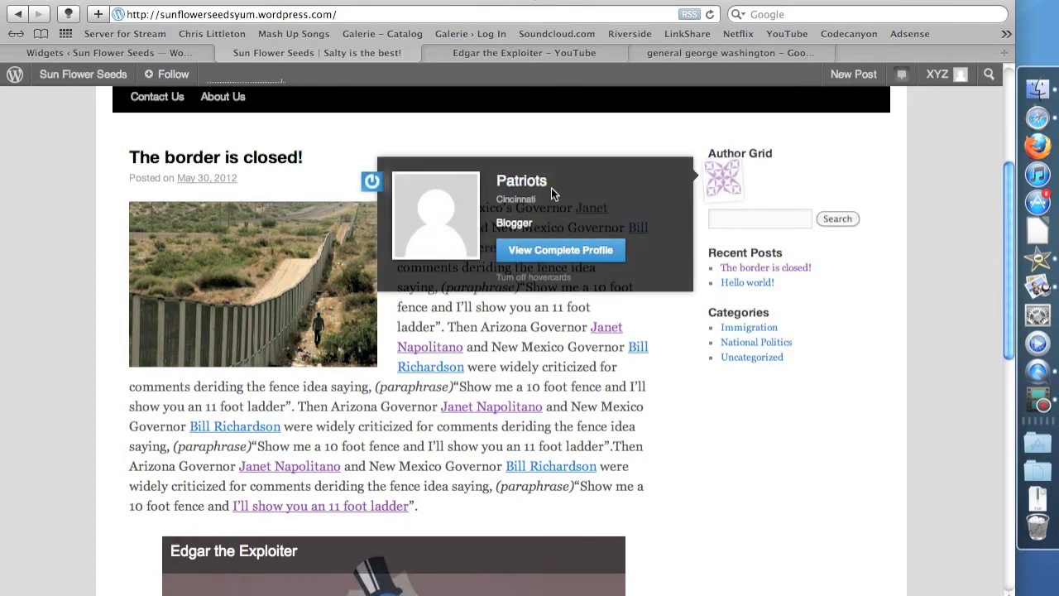
pyautogui.scroll(-10, 940, 338)
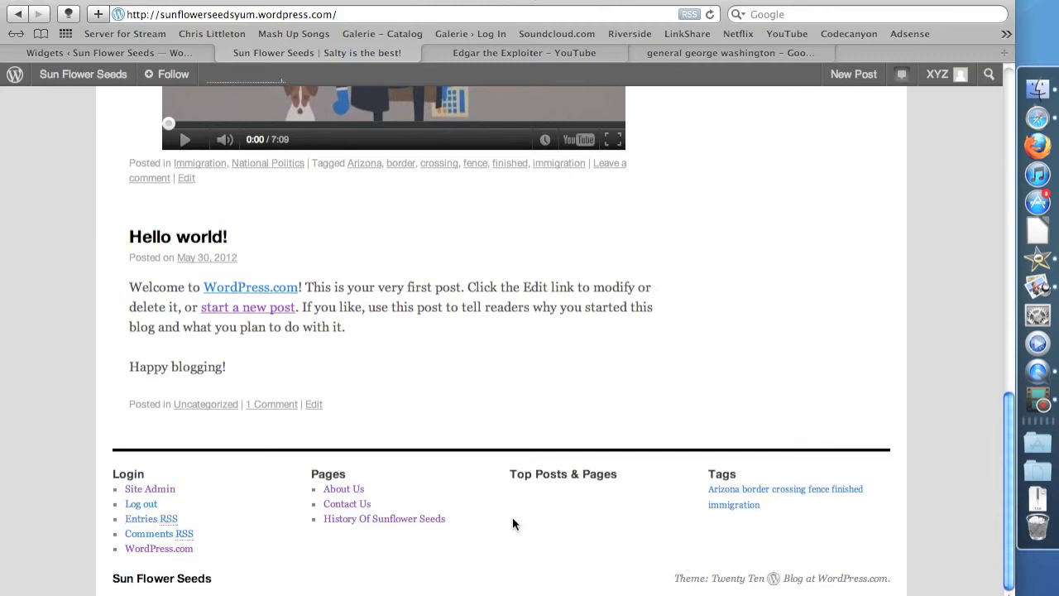
pyautogui.scroll(1, 512, 524)
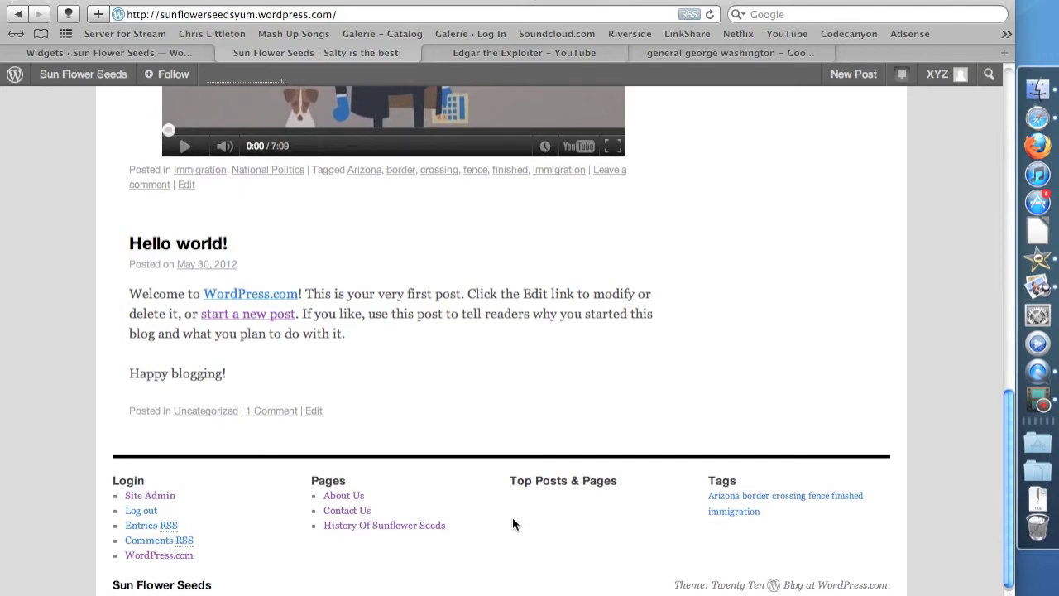
pyautogui.scroll(10, 512, 517)
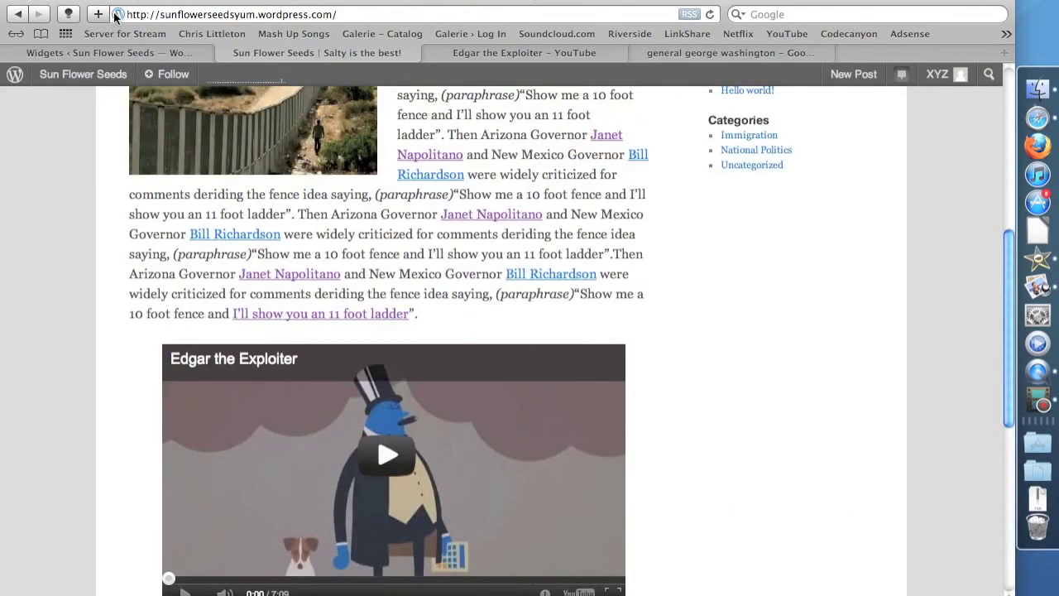
# Return to the Widgets admin page and add the Goodreads widget above Pages in the Second Footer Widget Area.
pyautogui.click(100, 60)
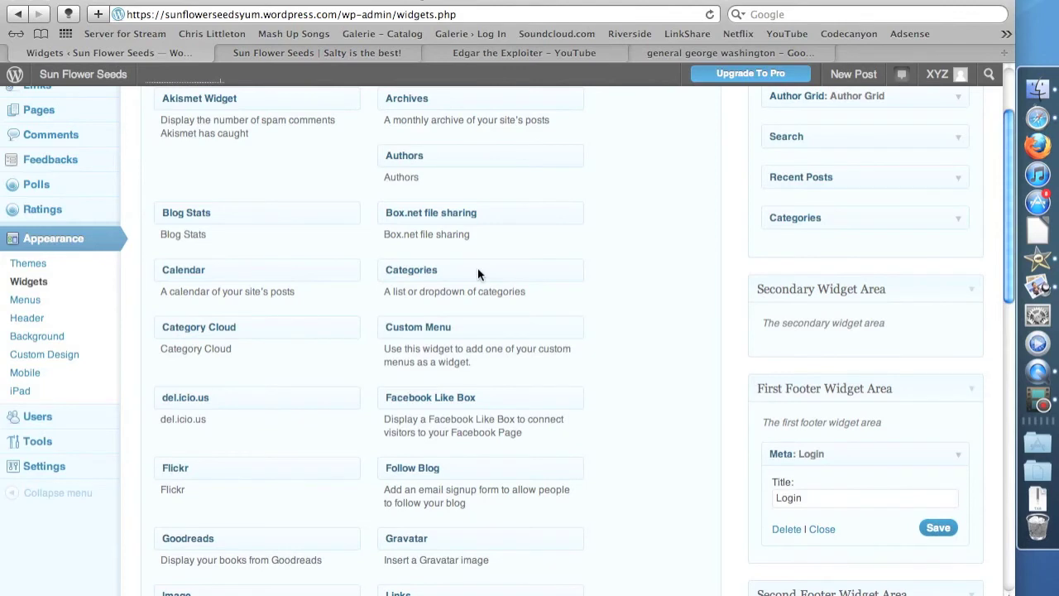
pyautogui.scroll(-3, 478, 267)
pyautogui.scroll(-1, 477, 274)
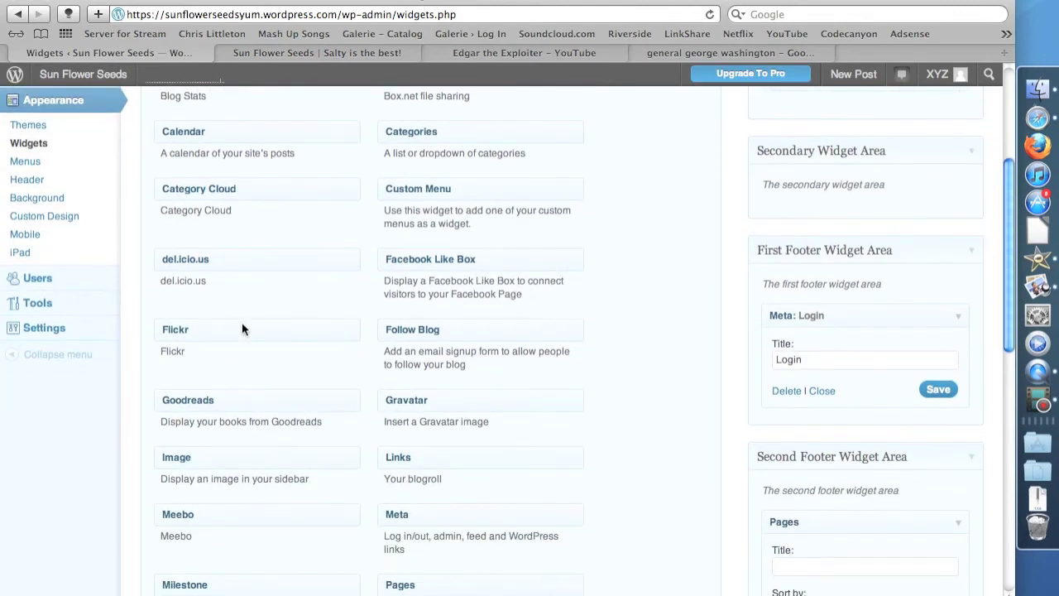
pyautogui.moveTo(188, 400); pyautogui.dragTo(904, 346)
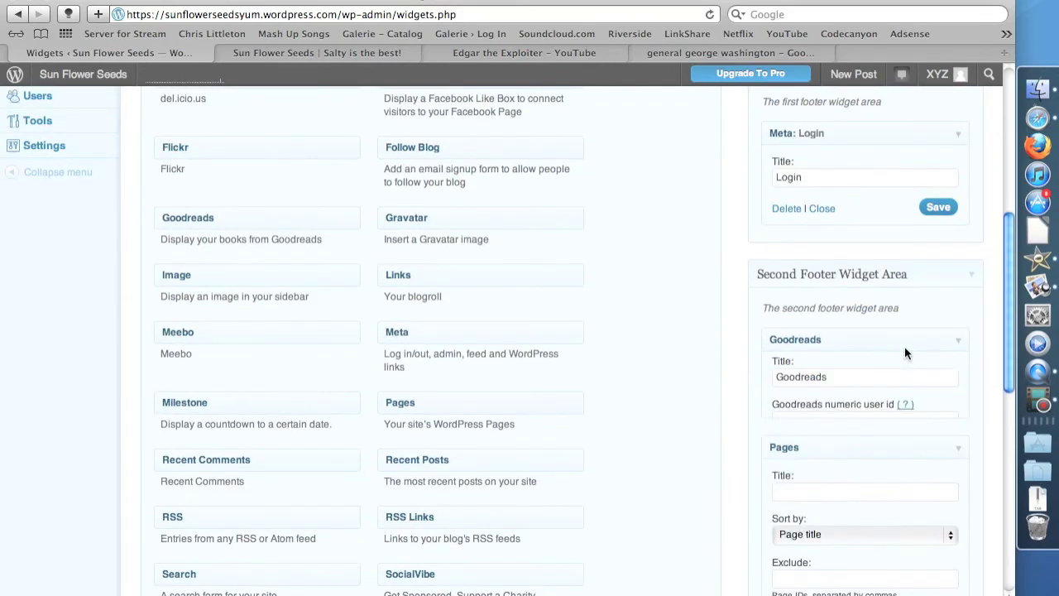
# View the support page explaining the Goodreads numeric user id, and return to the list of available widgets.
pyautogui.click(903, 411)
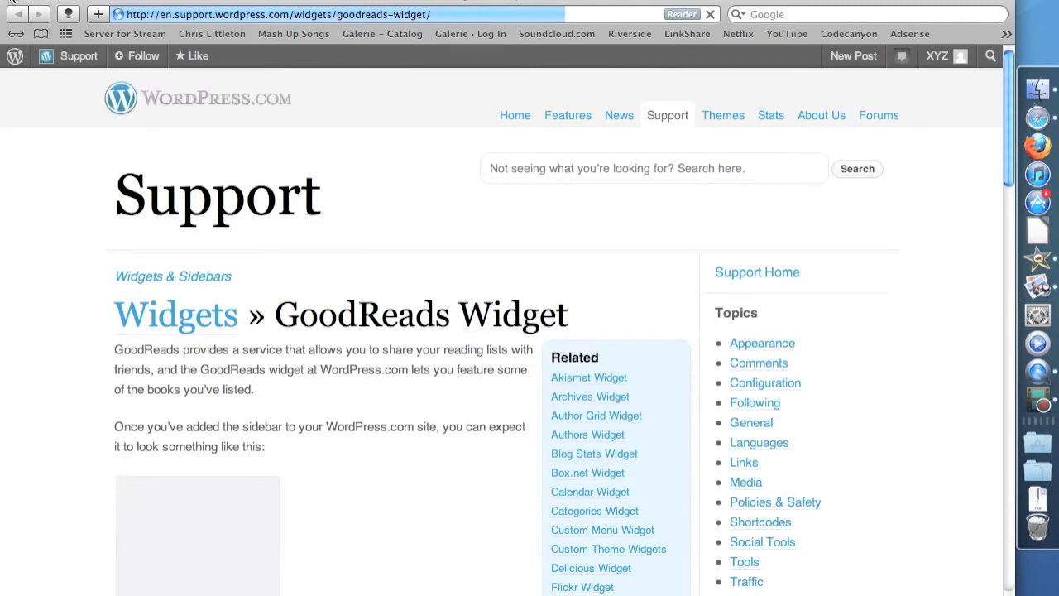
pyautogui.click(10, 2)
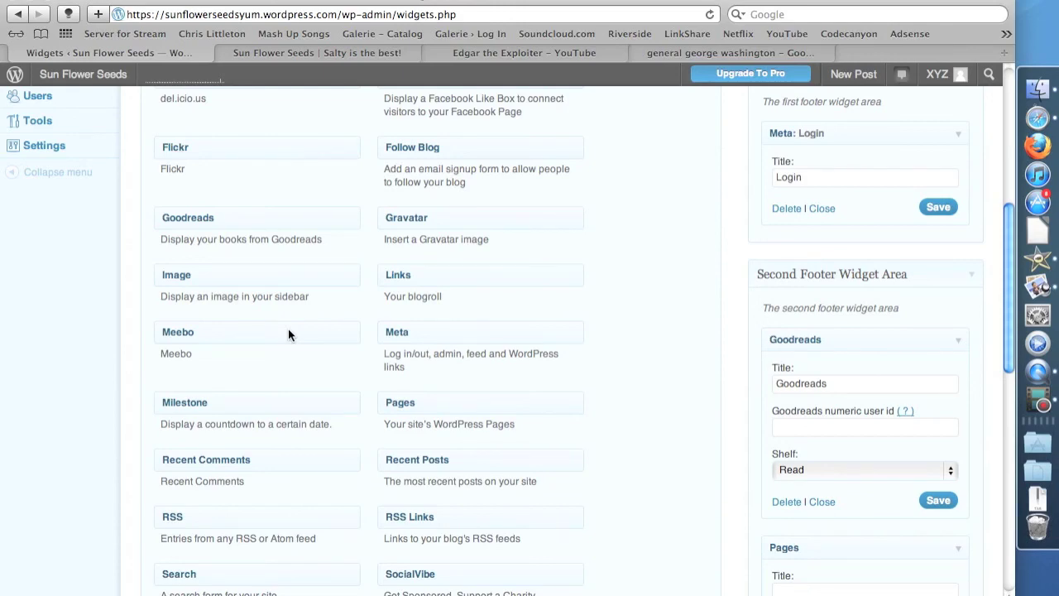
pyautogui.scroll(10, 288, 328)
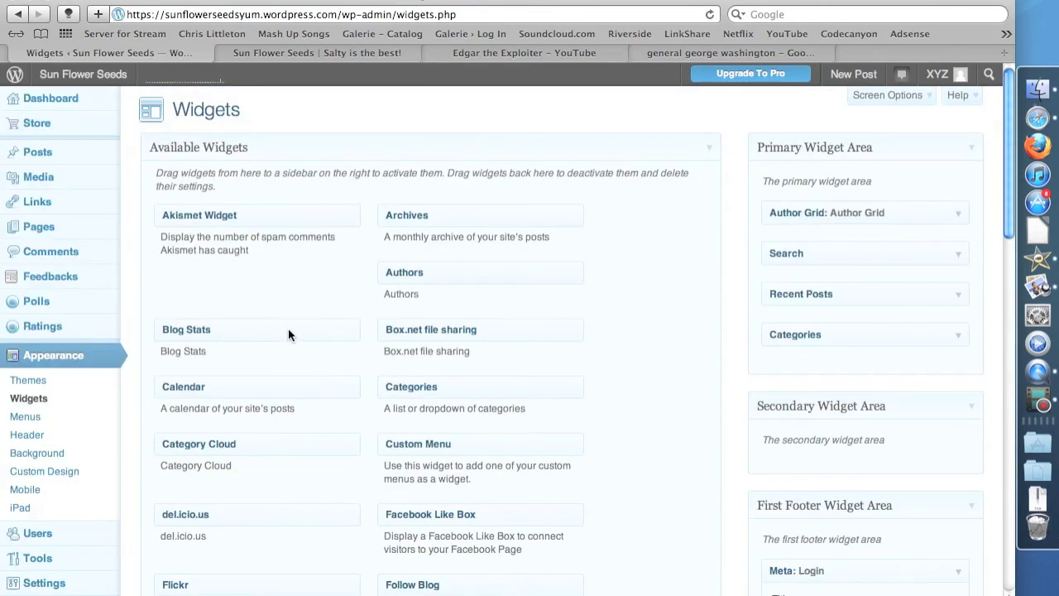